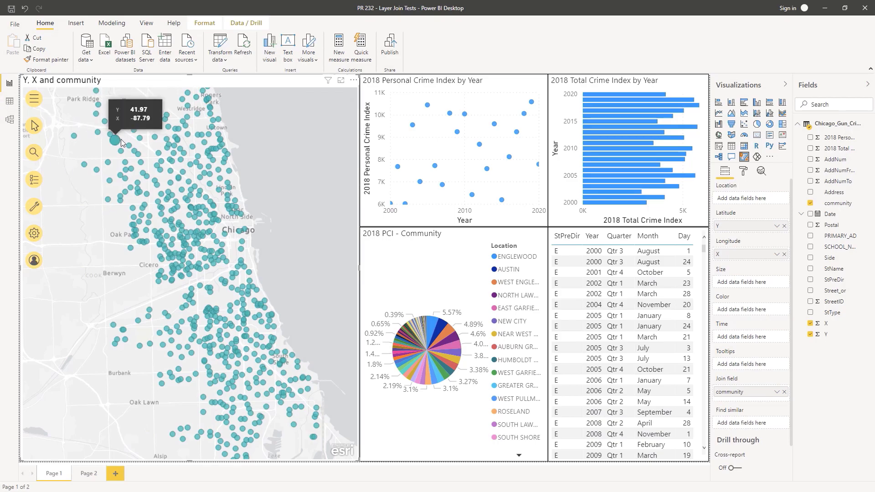
# Step: Cross-filter the report by two crime points on the map, then clear the selection
pyautogui.click(133, 152)
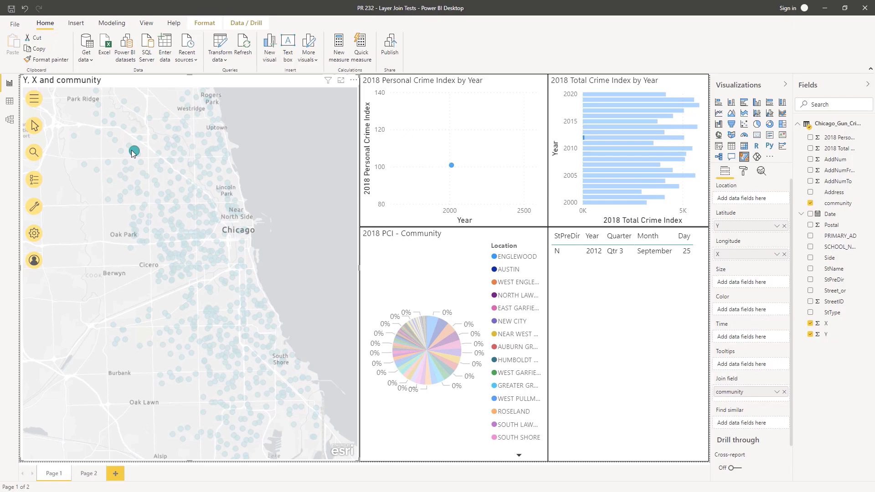
pyautogui.click(108, 199)
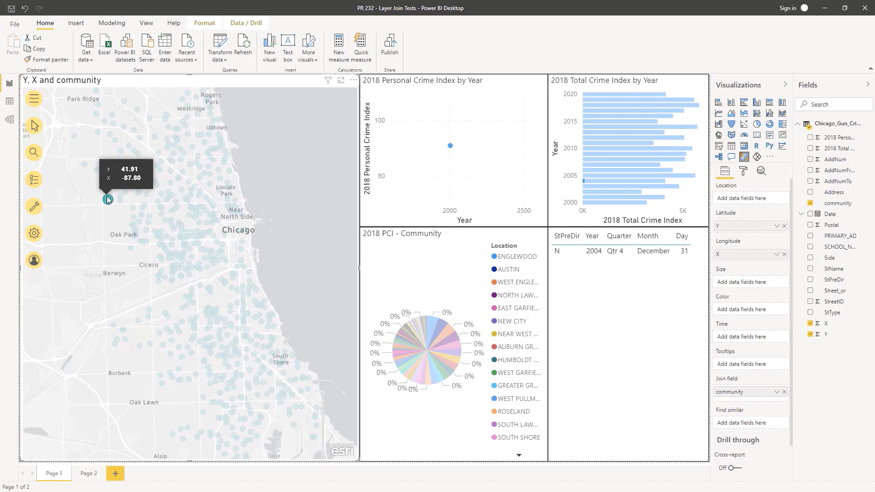
pyautogui.click(84, 214)
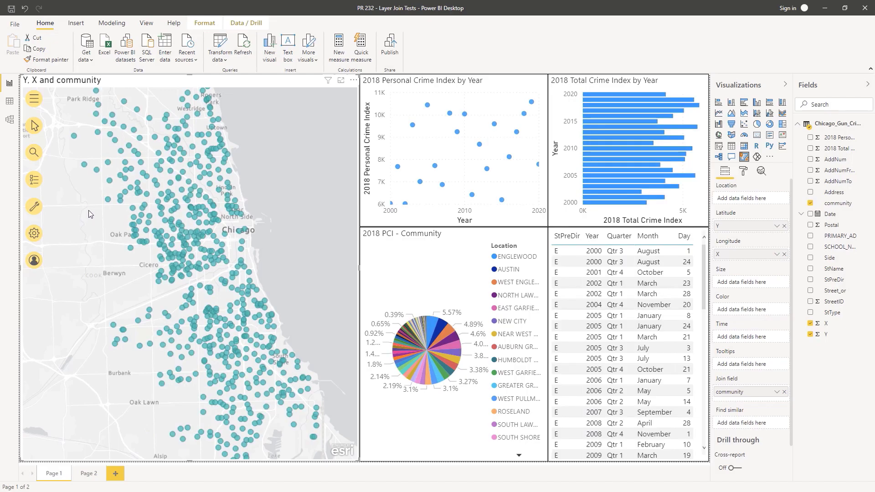
# Step: Box-select the crime points around Oak Park to cross-filter the report, then clear it
pyautogui.click(37, 126)
pyautogui.click(59, 129)
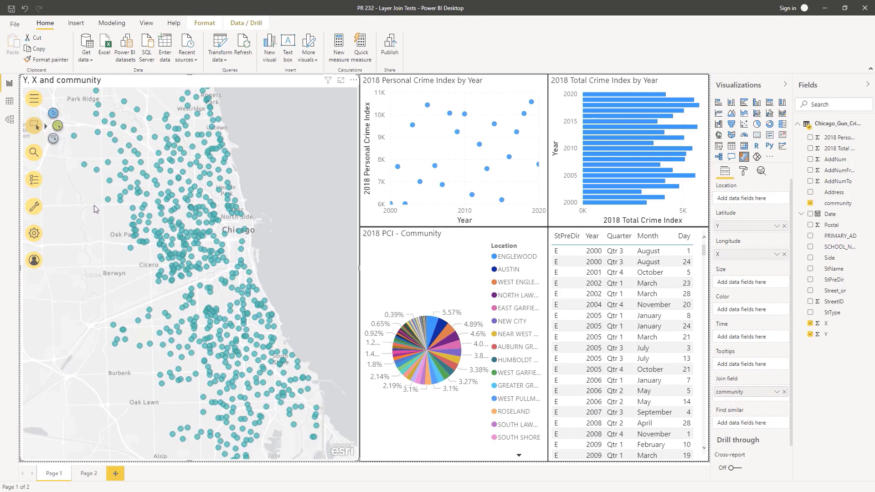
pyautogui.moveTo(107, 189); pyautogui.dragTo(209, 248)
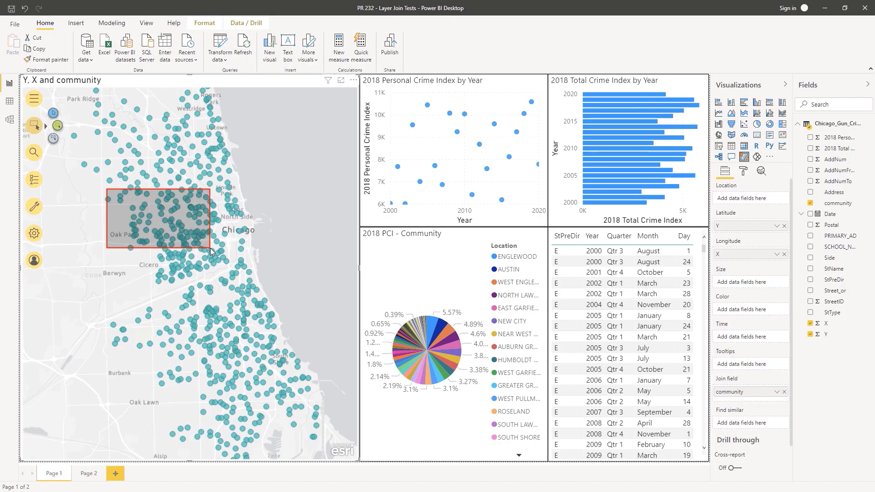
pyautogui.moveTo(210, 248); pyautogui.dragTo(210, 248)
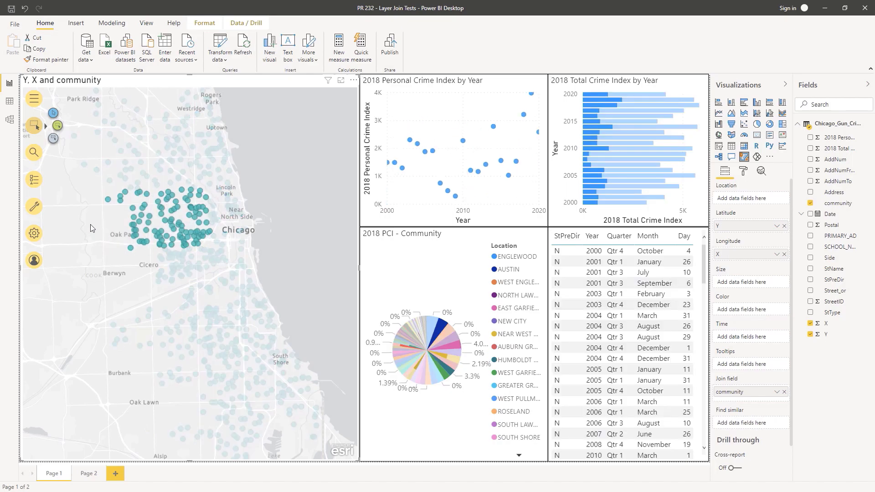
pyautogui.click(100, 269)
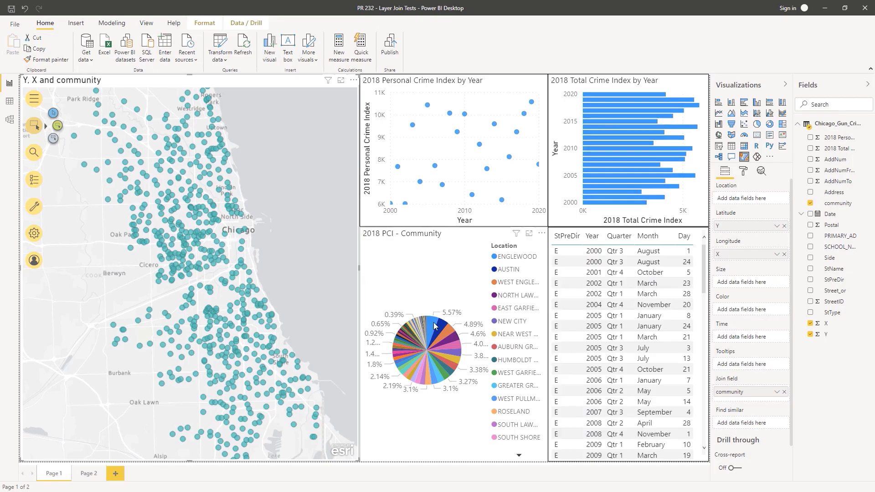
# Step: Filter the report by NORTH LAWNDALE and two other community pie slices, then clear it
pyautogui.click(445, 343)
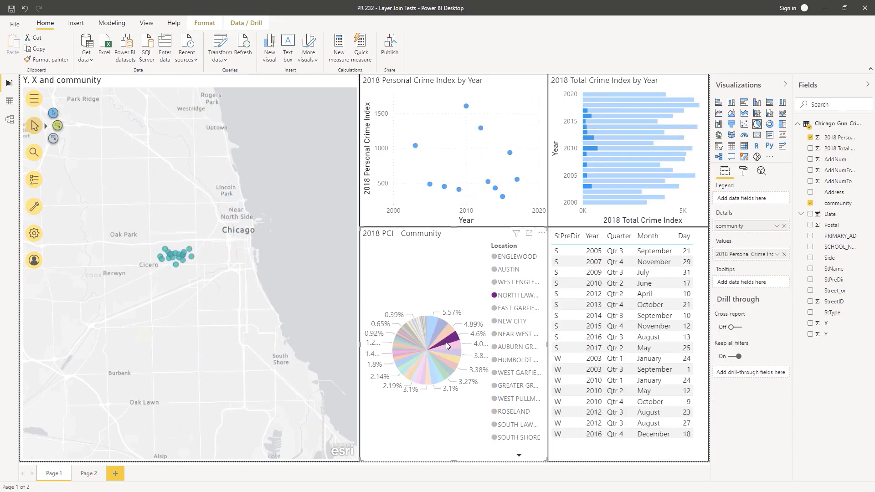
pyautogui.click(434, 375)
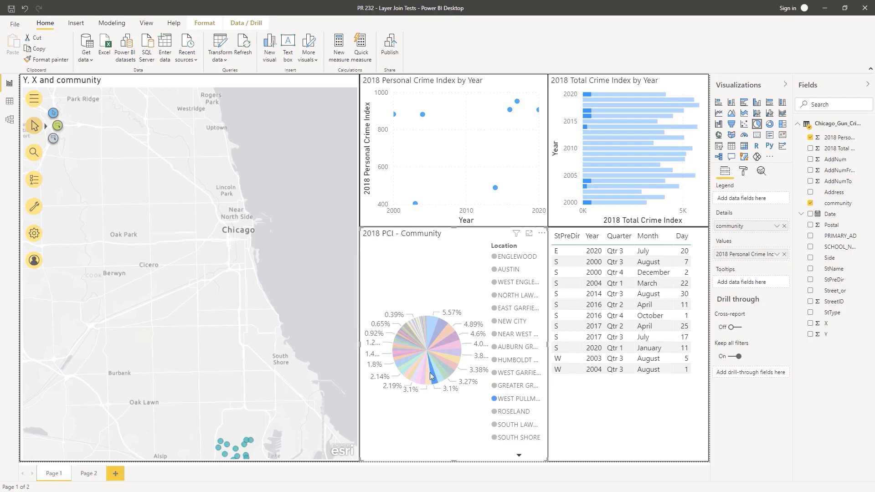
pyautogui.click(411, 375)
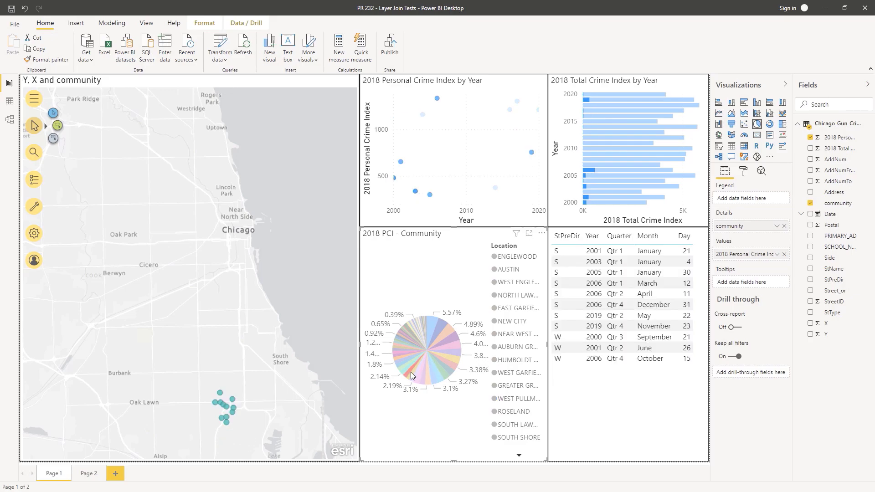
pyautogui.click(99, 249)
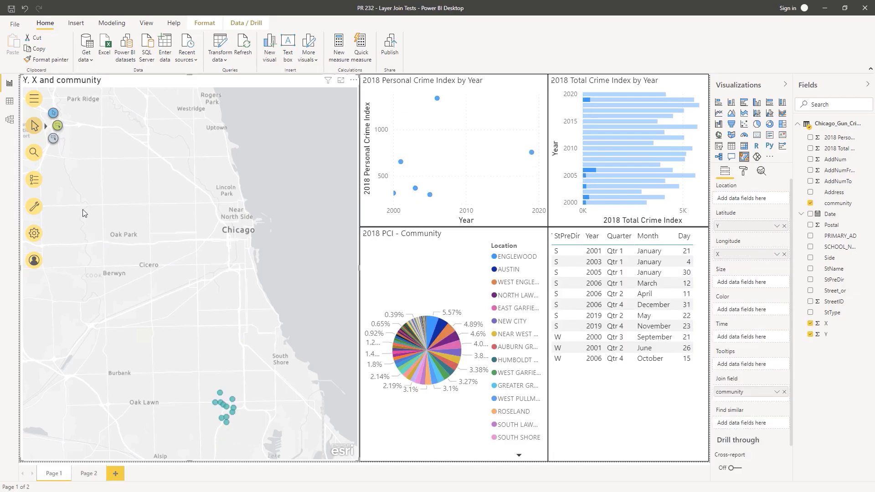
# Step: Show the Chicago Gun Crime layer and select points by its district polygons, then clear
pyautogui.click(34, 182)
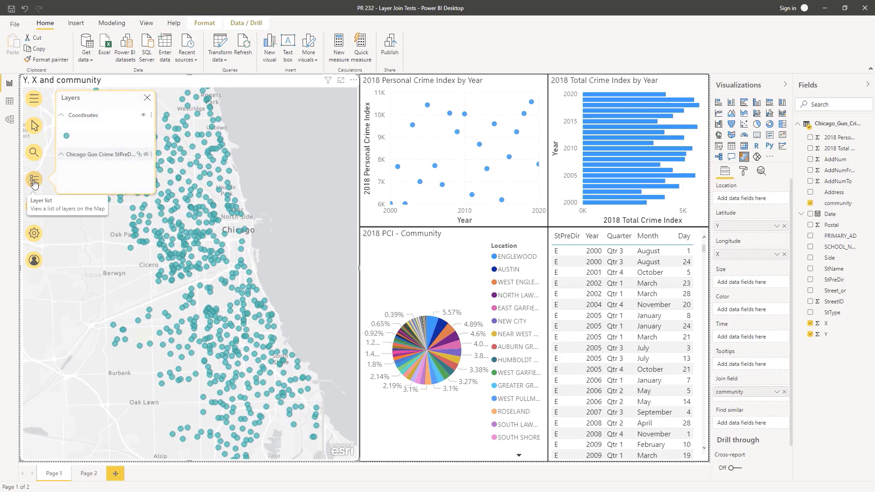
pyautogui.click(146, 154)
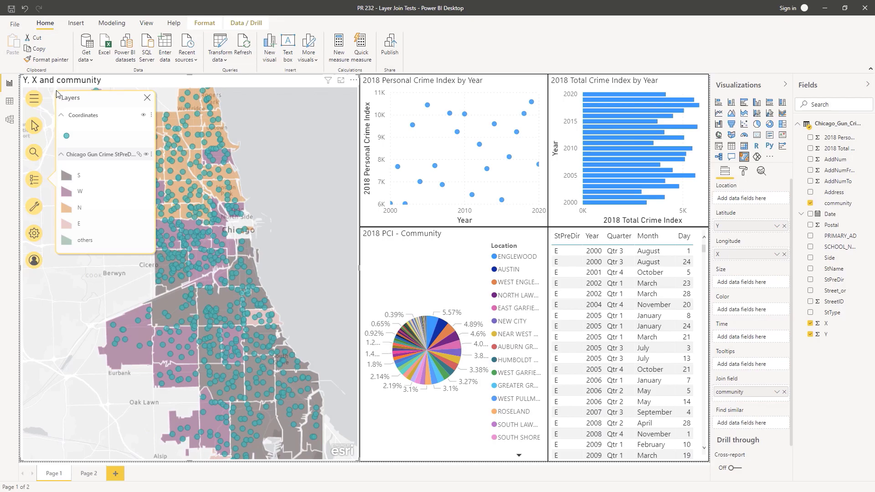
pyautogui.click(36, 128)
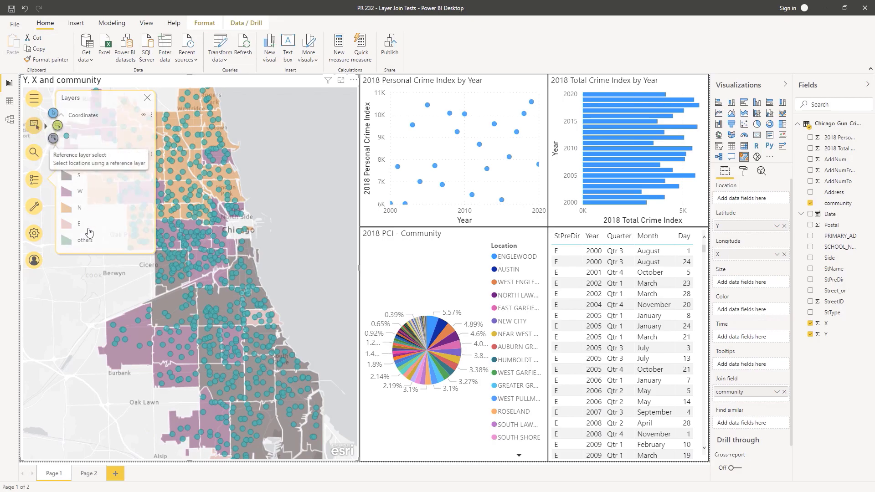
pyautogui.click(53, 142)
pyautogui.click(119, 358)
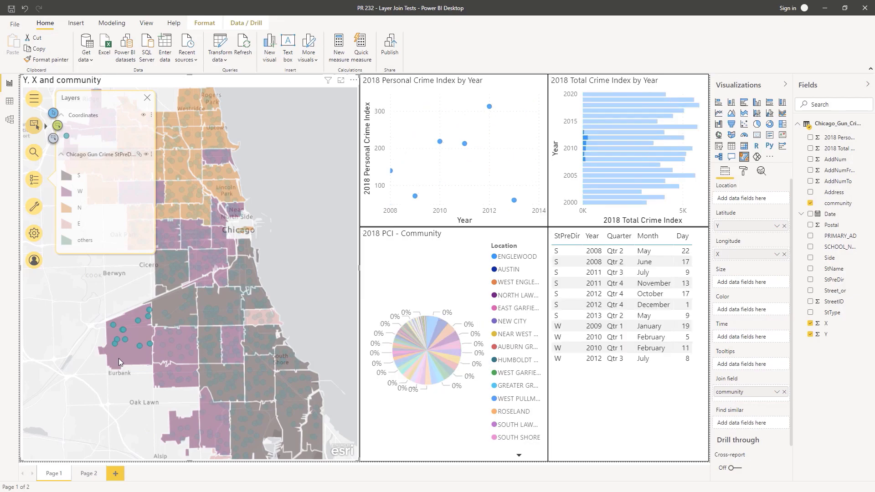
pyautogui.click(187, 353)
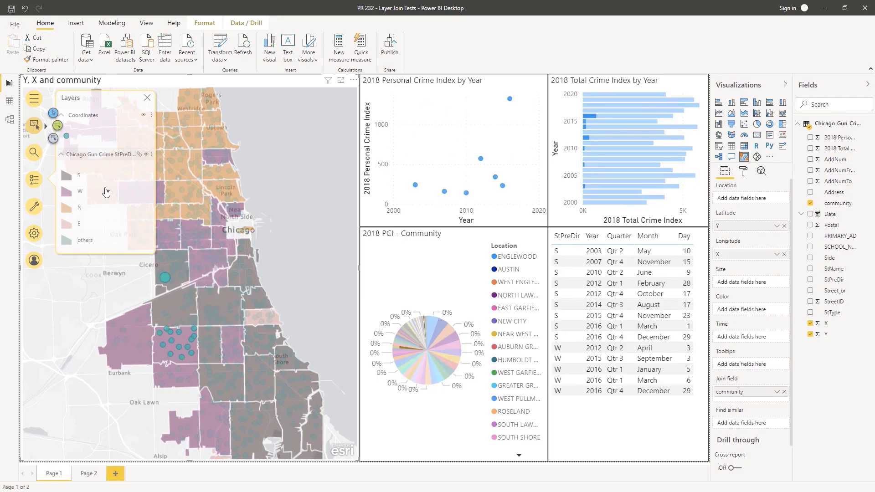
pyautogui.click(42, 126)
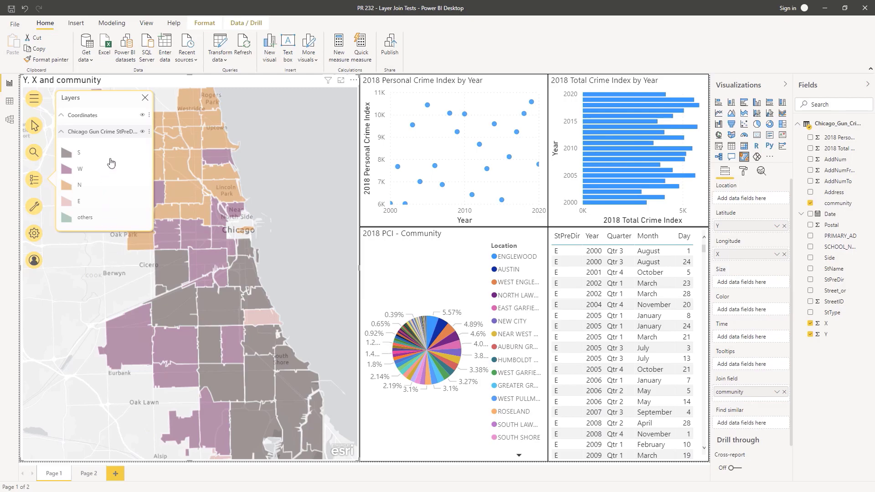
# Step: Join the Chicago Gun Crime layer on community, then pick the Oak Park area to cross-filter
pyautogui.click(149, 132)
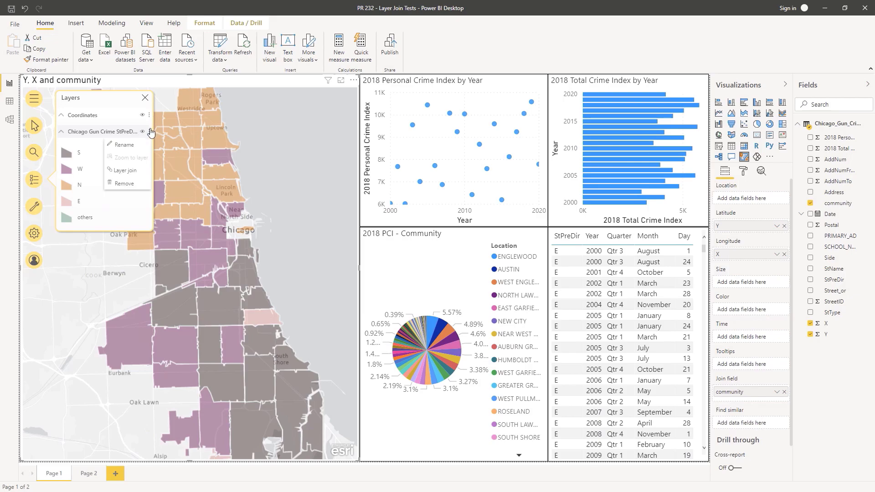
pyautogui.click(125, 171)
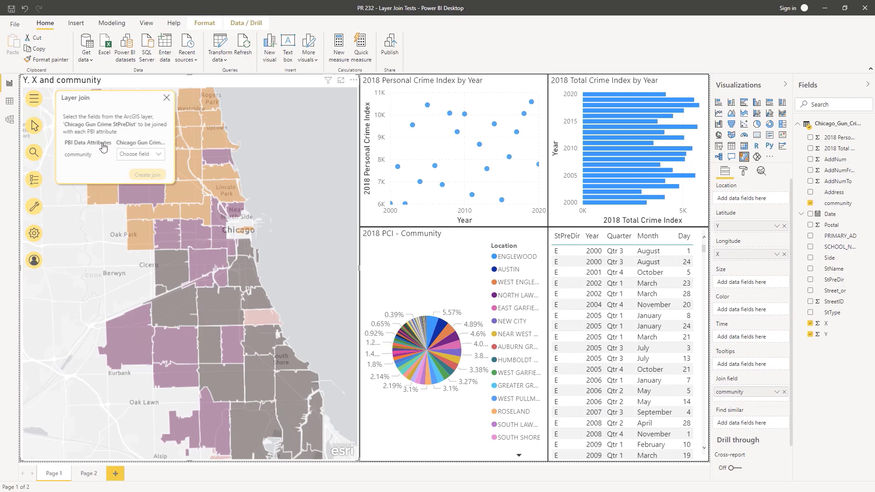
pyautogui.click(129, 157)
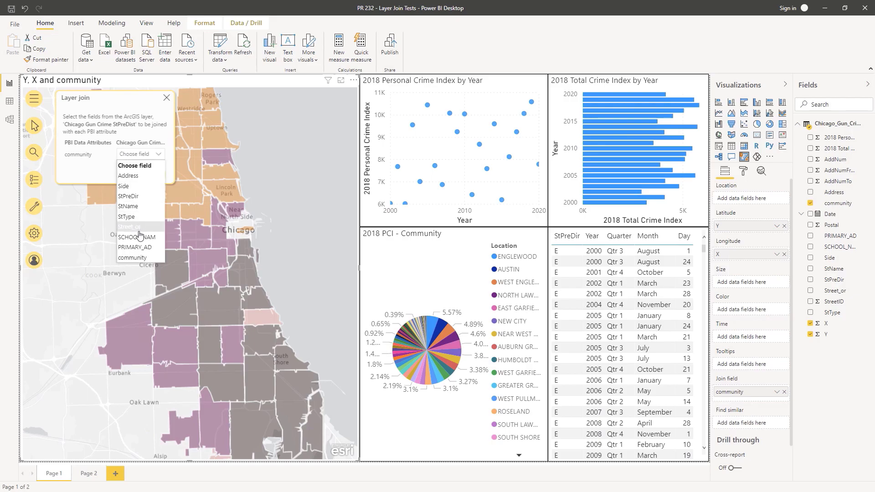
pyautogui.click(134, 257)
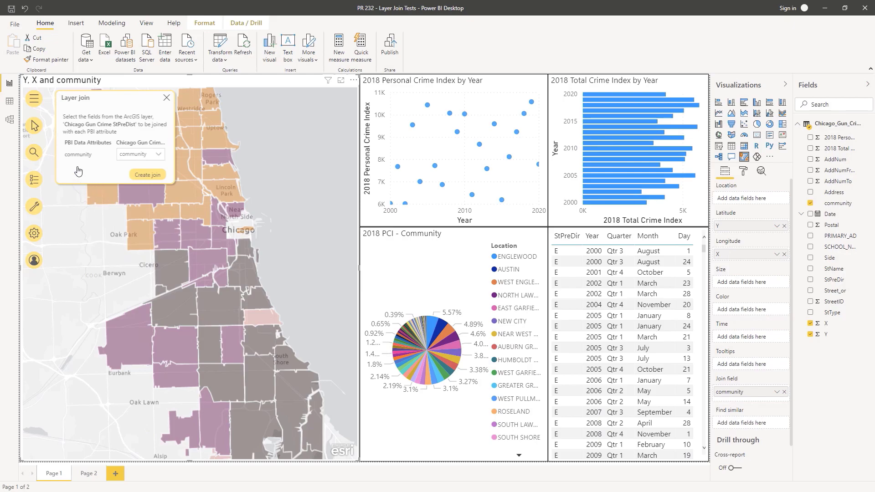
pyautogui.click(145, 175)
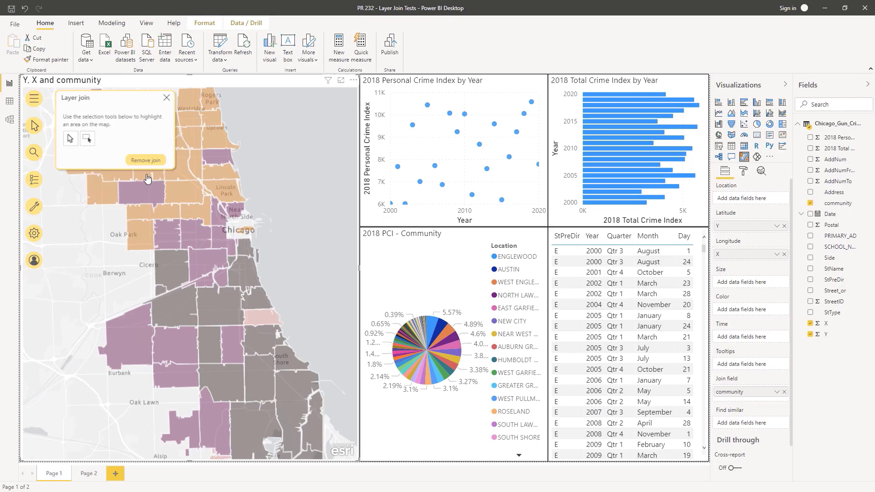
pyautogui.click(71, 139)
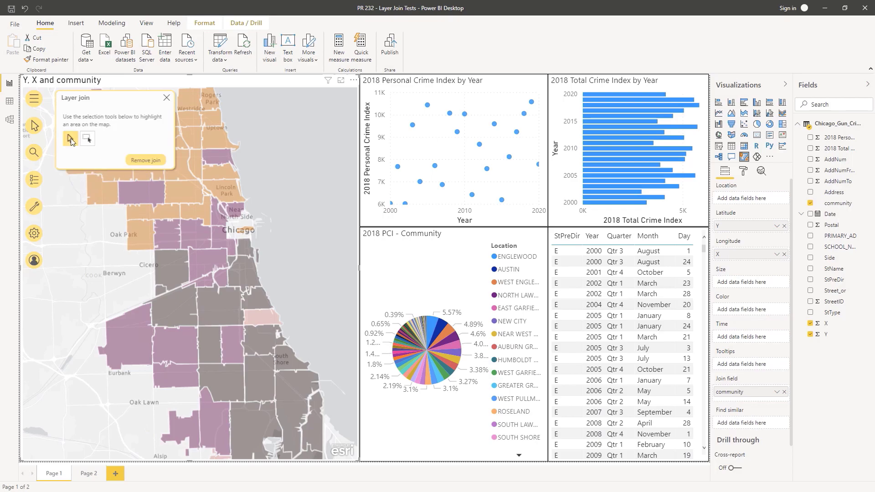
pyautogui.click(136, 233)
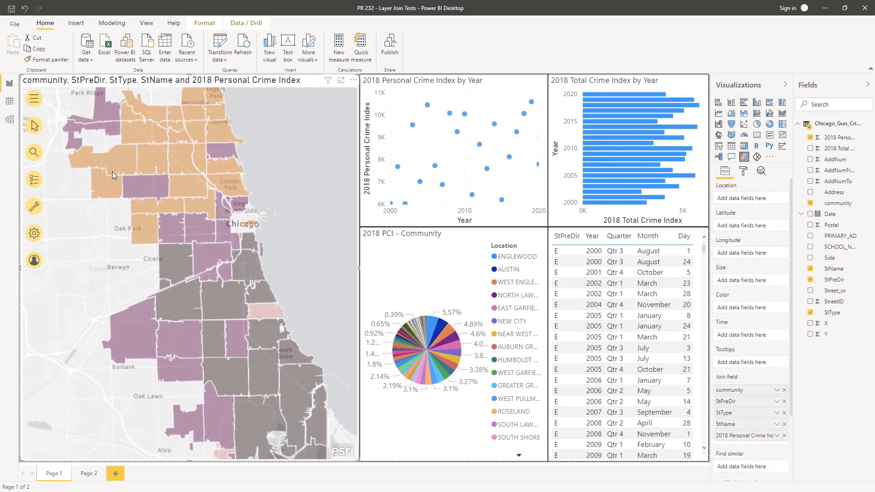
# Step: Open Layer join for the Chicago Gun Crime layer and list fields for community and StPreDir
pyautogui.click(35, 181)
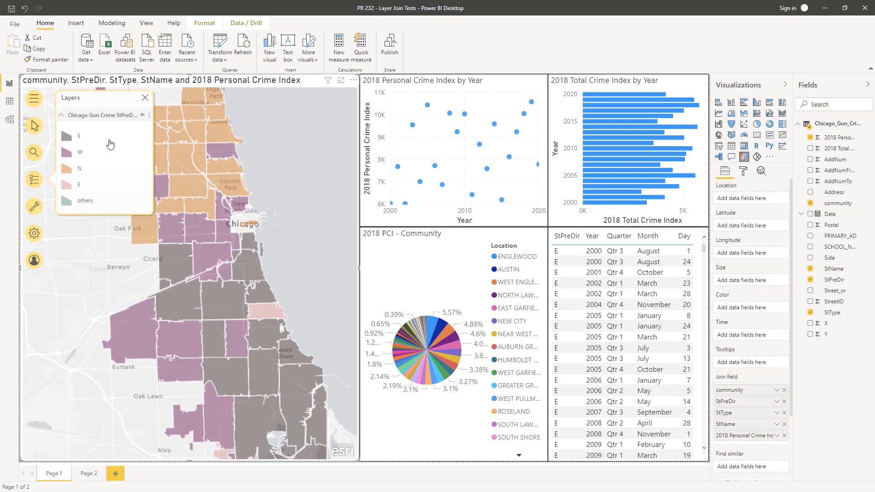
pyautogui.click(149, 115)
pyautogui.click(134, 158)
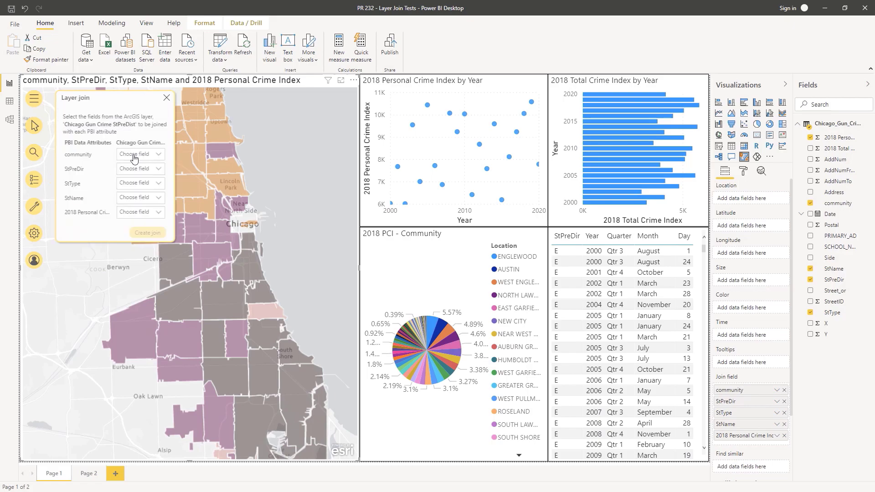
pyautogui.click(135, 155)
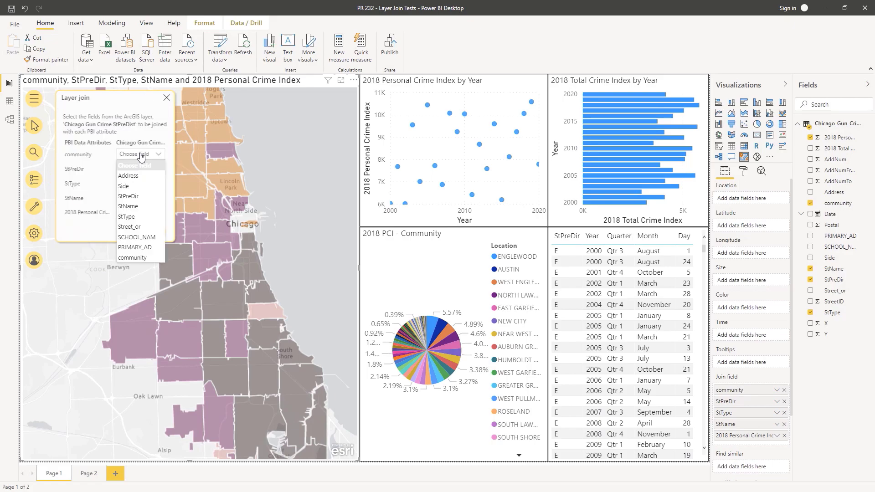
pyautogui.click(141, 156)
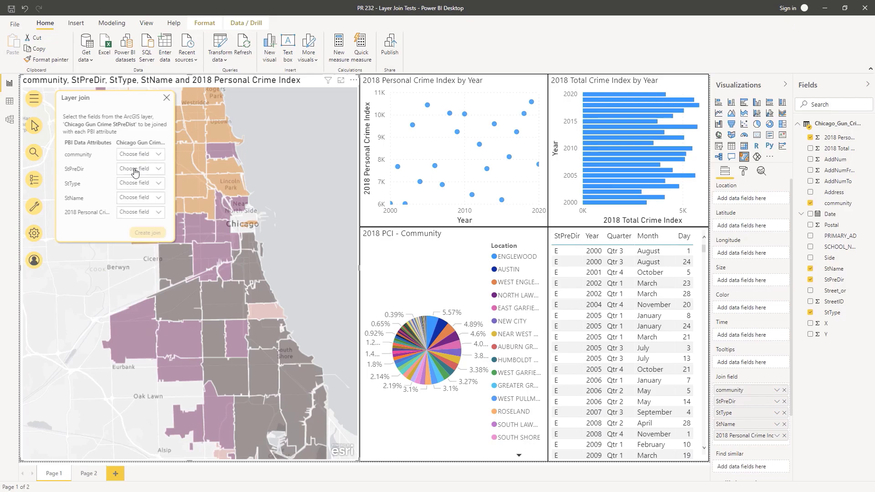
pyautogui.click(135, 169)
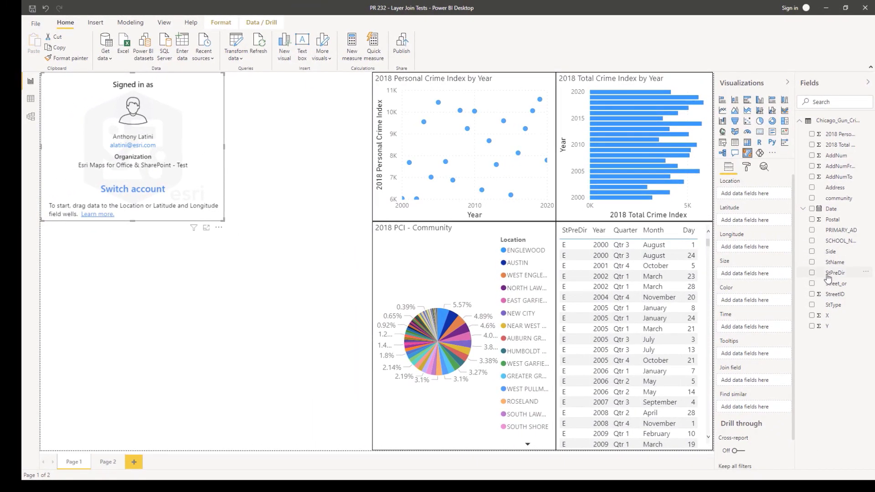
# Step: Drag StName, community and 2018 Personal Crime Index into the map's Join field well
pyautogui.moveTo(834, 260); pyautogui.dragTo(711, 396)
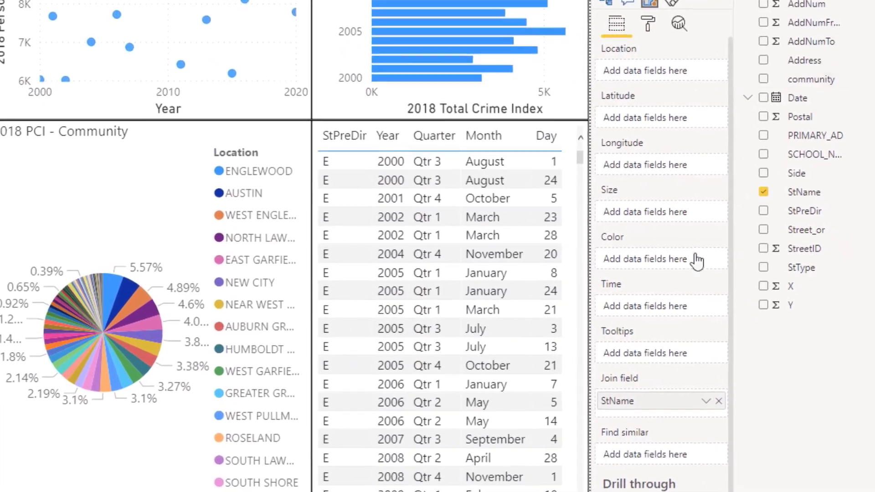
pyautogui.moveTo(810, 79); pyautogui.dragTo(670, 400)
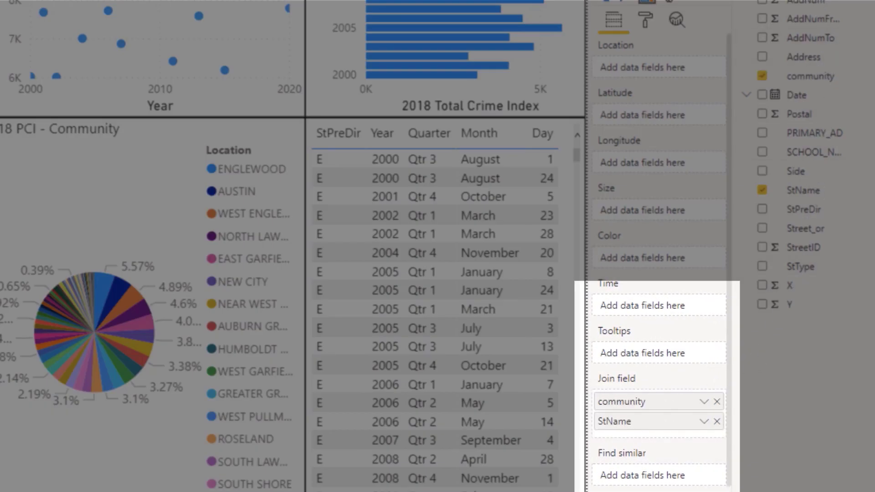
pyautogui.moveTo(702, 64); pyautogui.dragTo(667, 409)
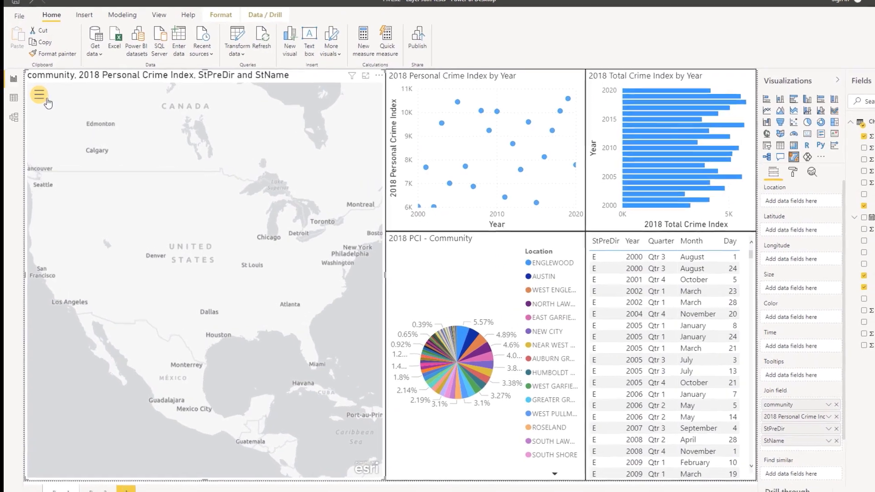
# Step: Add the Chicago Gun Crime StPreDist reference layer to the map from ArcGIS content
pyautogui.click(33, 98)
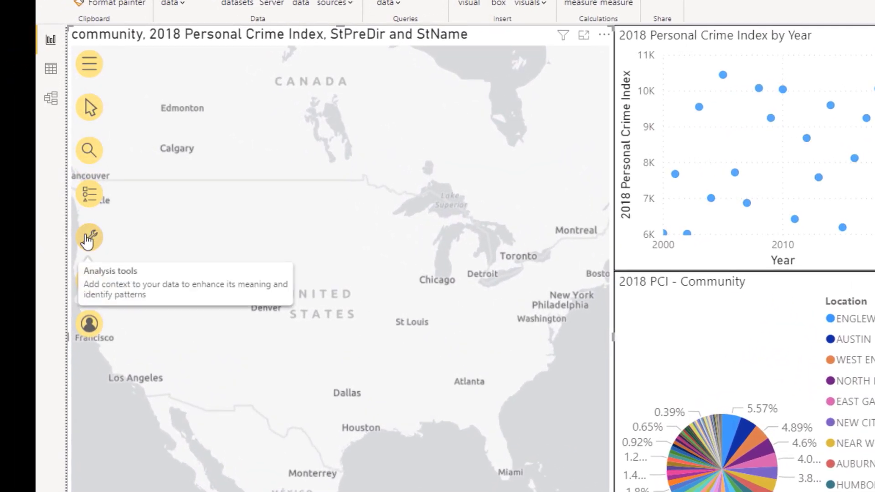
pyautogui.click(87, 241)
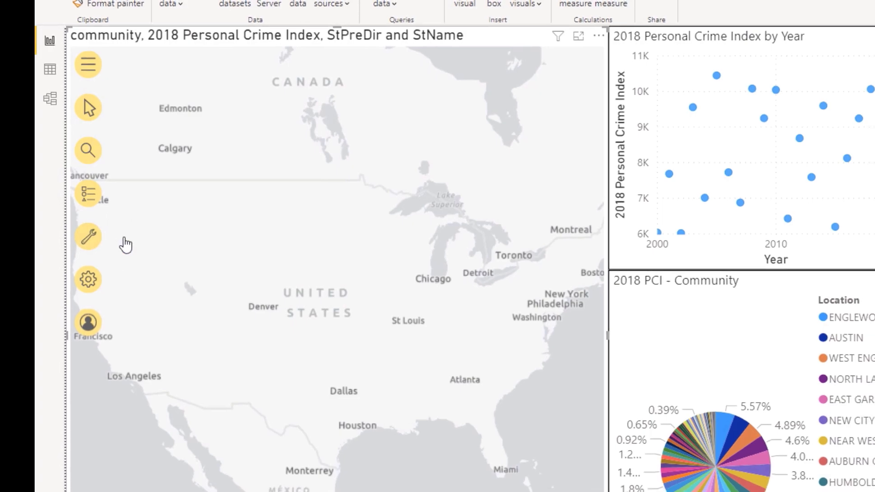
pyautogui.click(126, 244)
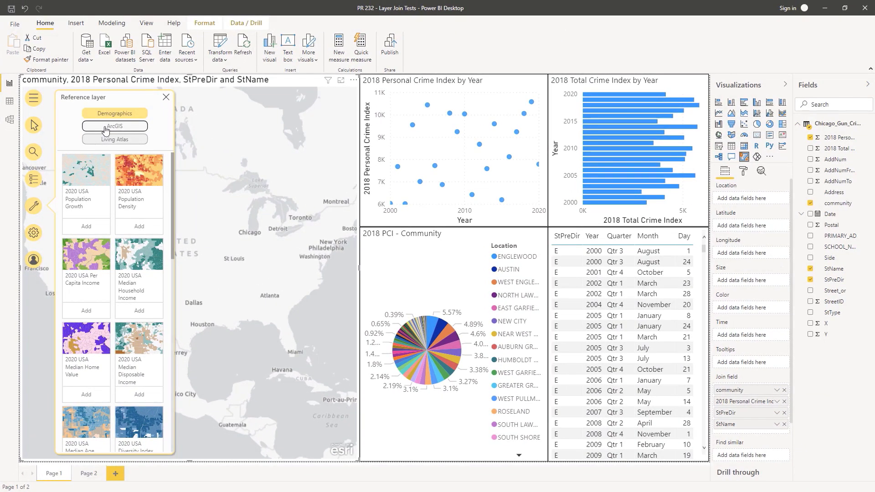
pyautogui.click(105, 130)
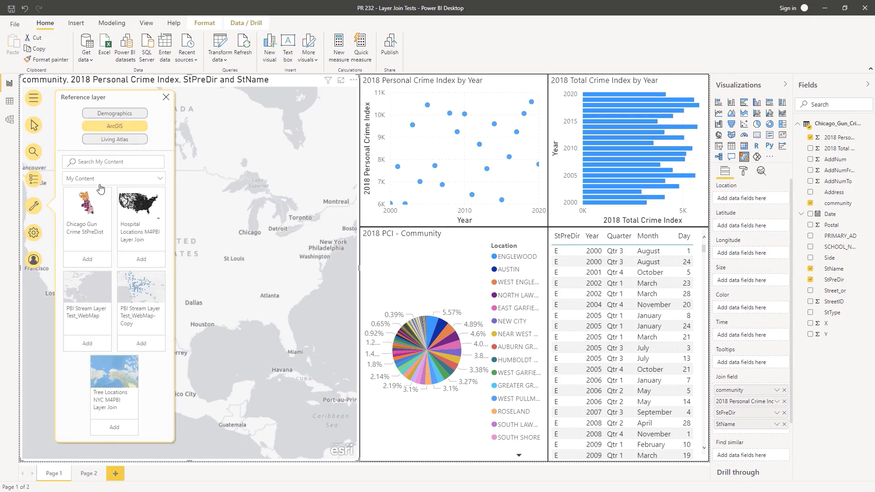
pyautogui.click(88, 258)
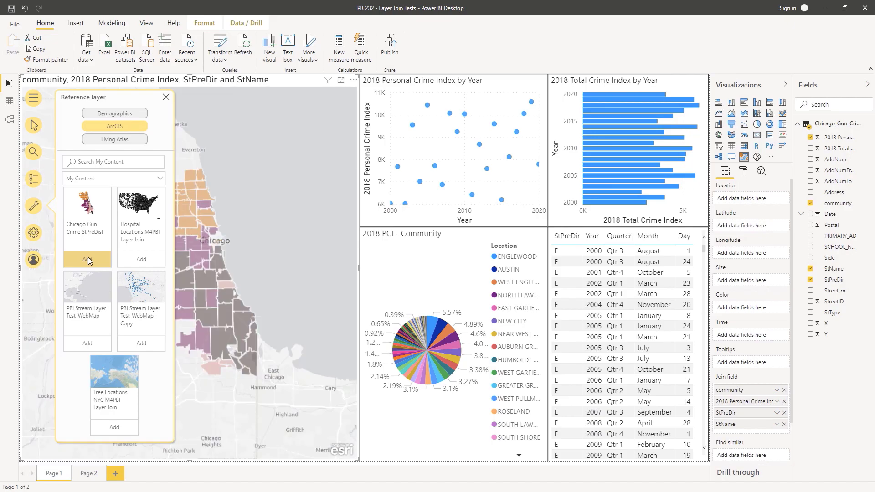
pyautogui.click(166, 99)
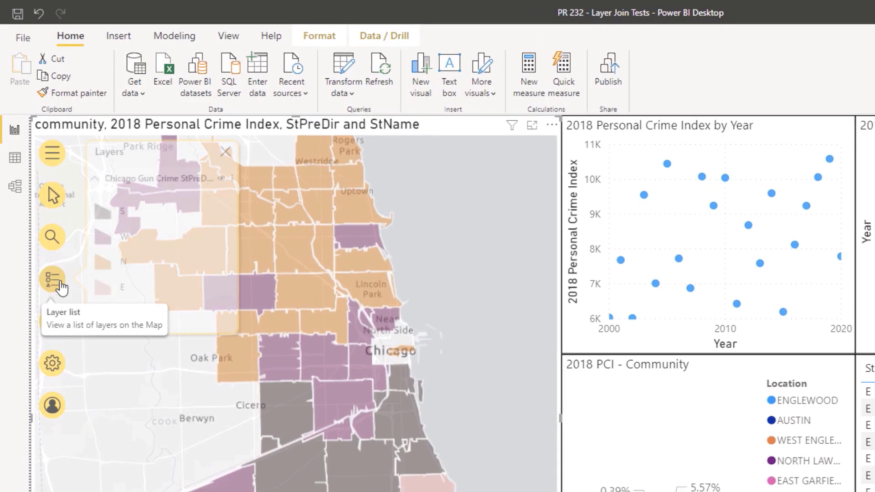
# Step: Open Layer join for the Chicago Gun Crime layer and match community to its community field
pyautogui.click(61, 285)
pyautogui.click(232, 184)
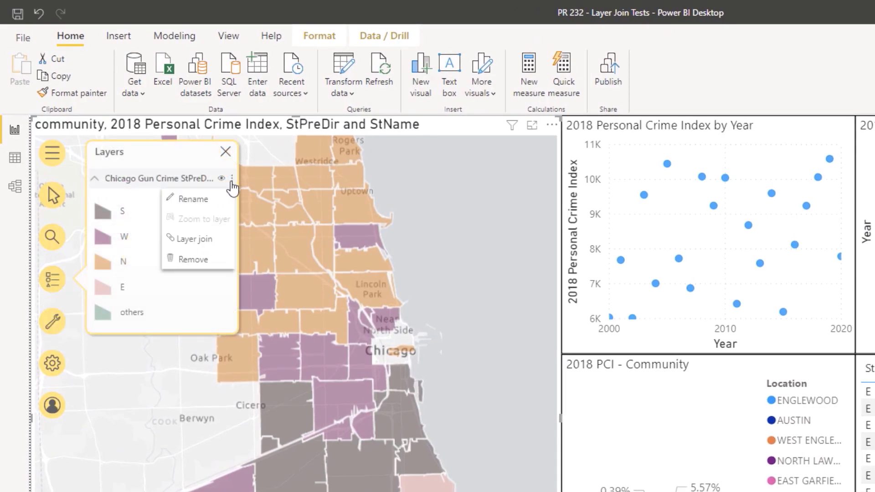
pyautogui.click(219, 245)
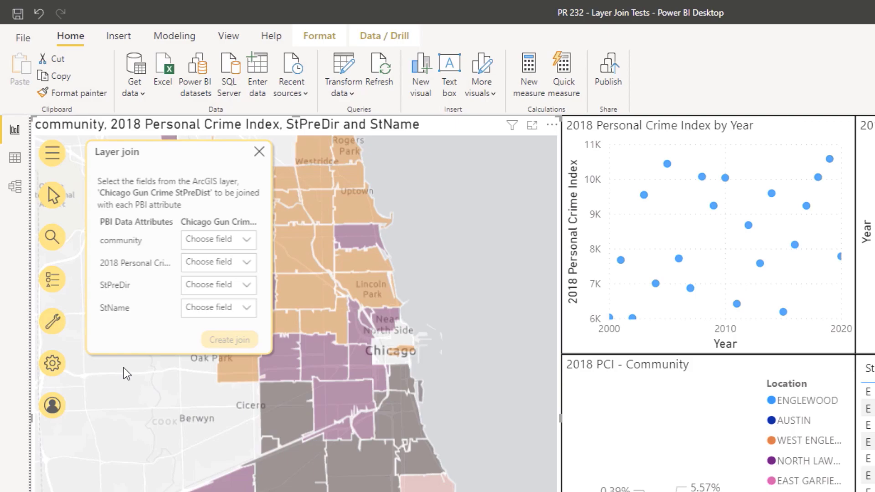
pyautogui.click(226, 245)
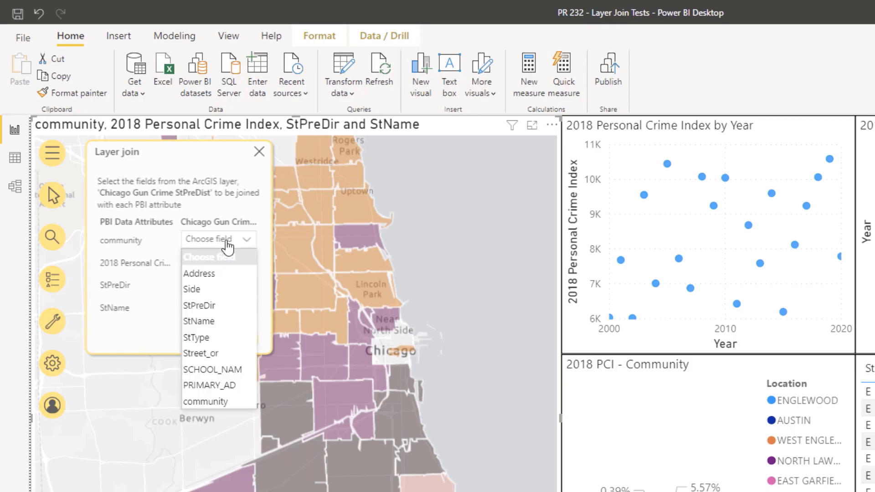
pyautogui.click(233, 403)
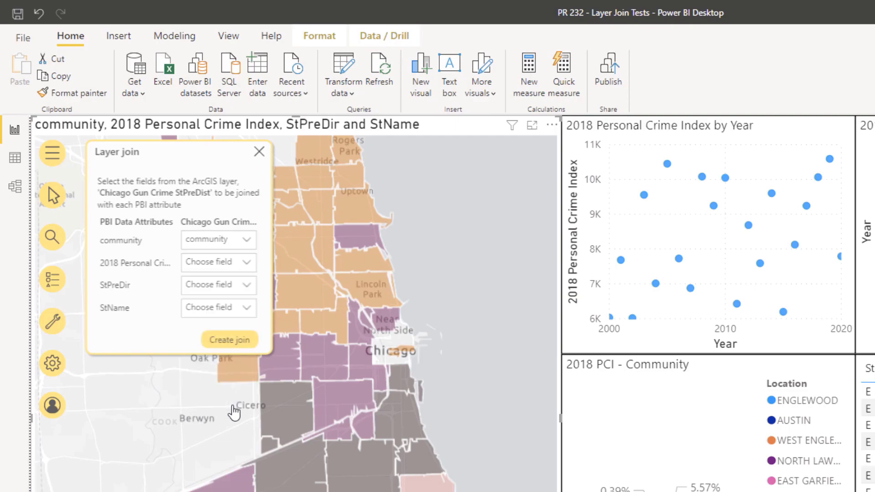
# Step: Match 2018 Personal Crime Index and StName to their same-named layer fields
pyautogui.click(249, 262)
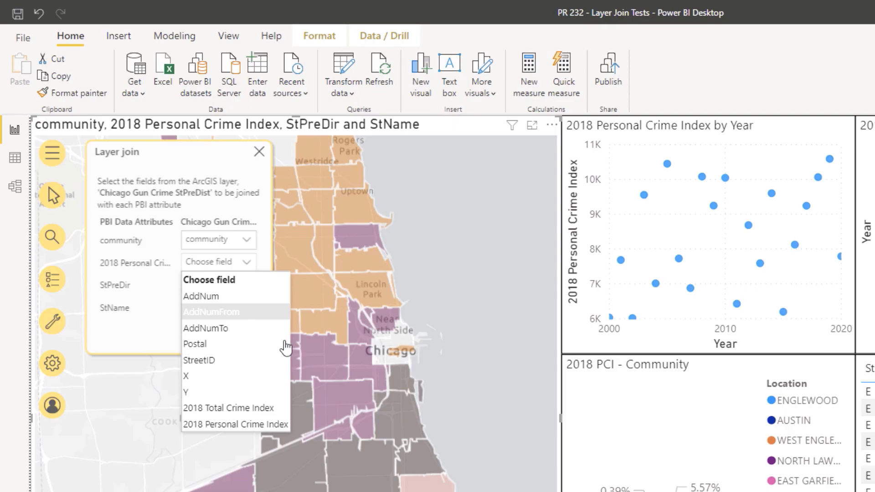
pyautogui.click(275, 425)
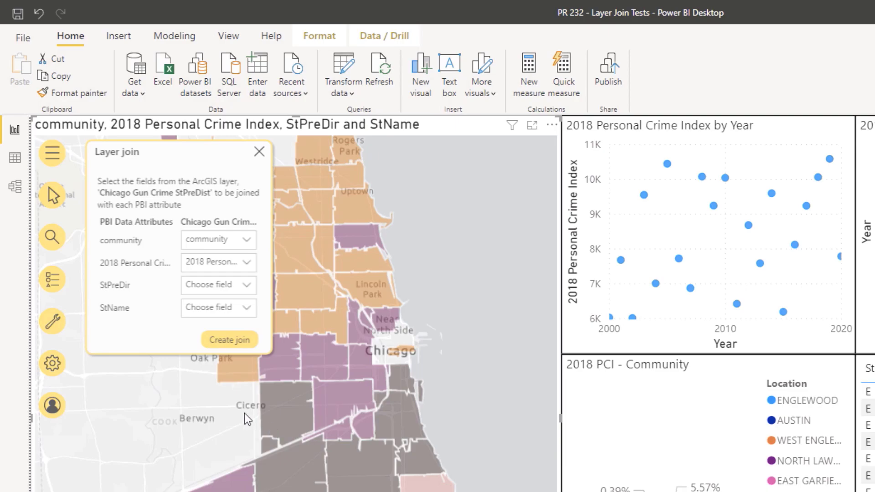
pyautogui.click(205, 308)
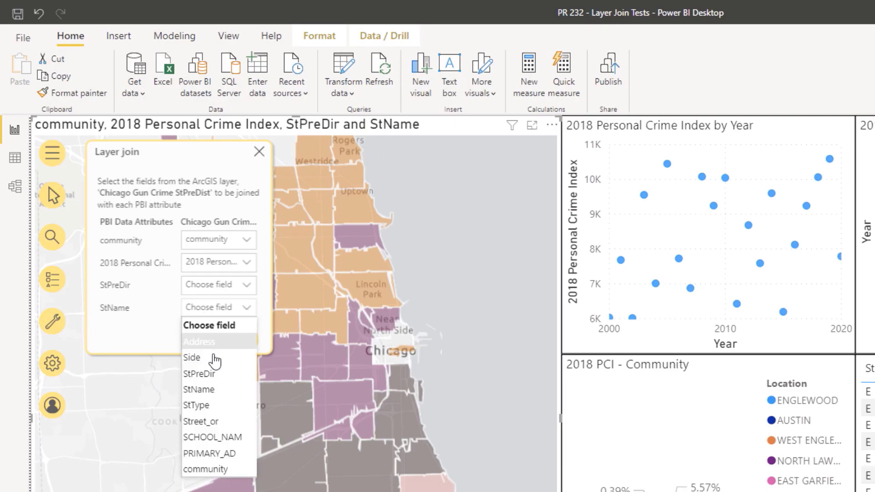
pyautogui.click(234, 402)
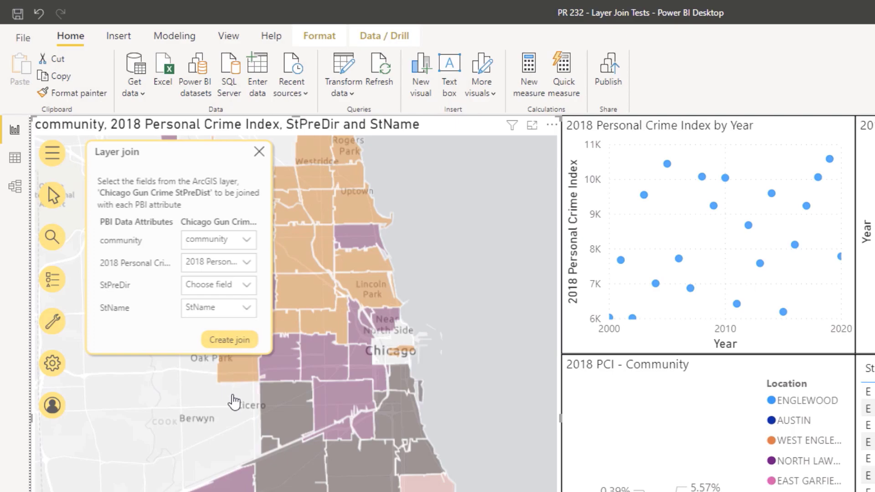
# Step: Create the join, then cross-filter by map areas including the Cicero-area community and clear it
pyautogui.click(227, 340)
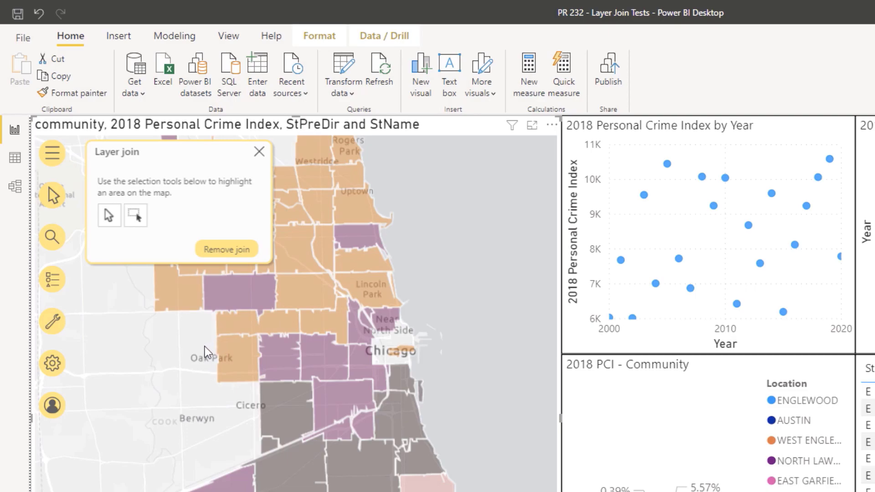
pyautogui.click(106, 214)
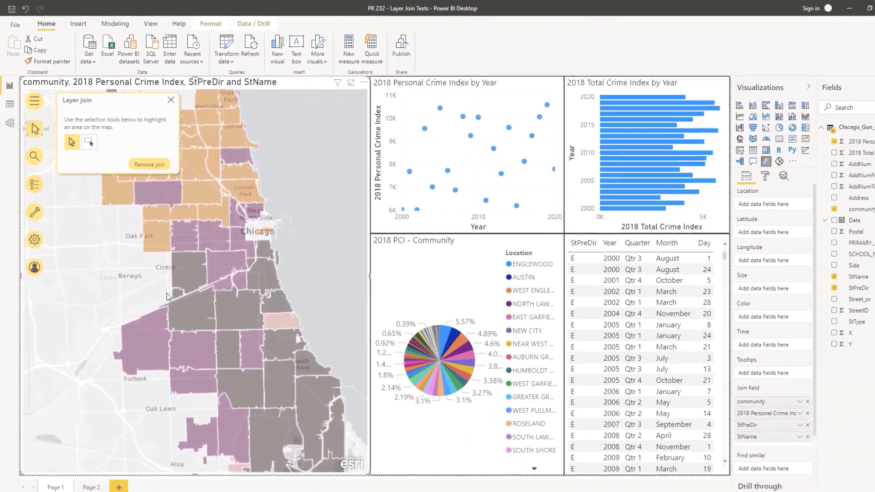
pyautogui.click(185, 303)
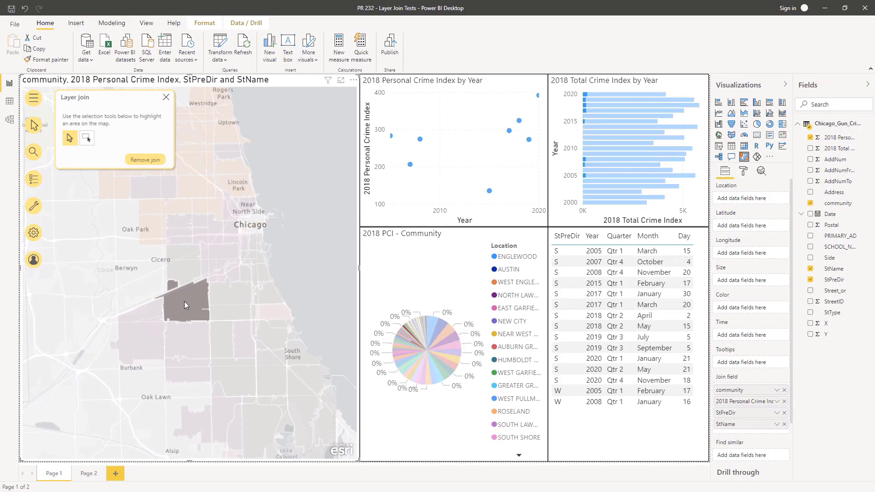
pyautogui.click(185, 260)
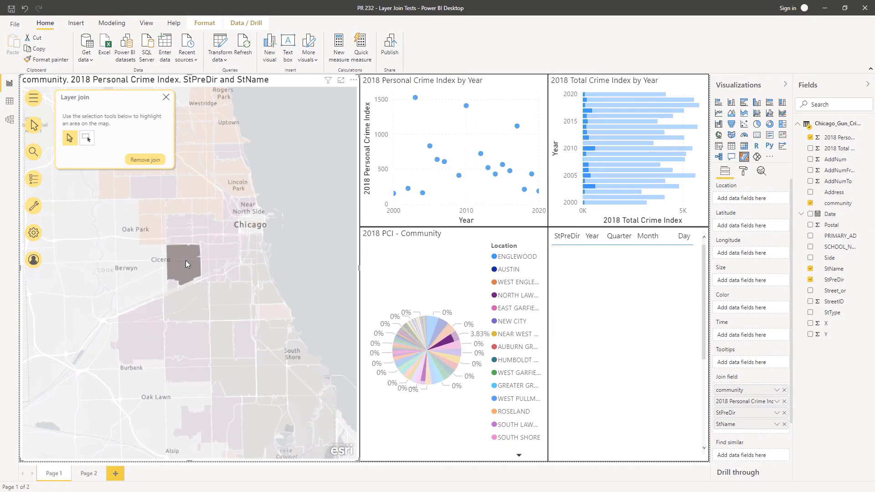
pyautogui.click(153, 267)
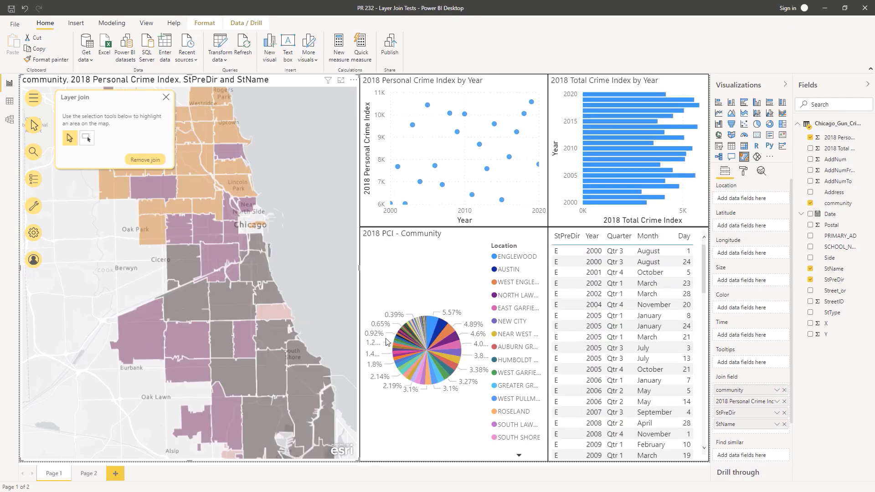
# Step: Cross-filter by ENGLEWOOD, then AUSTIN, NEW CITY and two more pie slices, clearing each selection
pyautogui.click(431, 325)
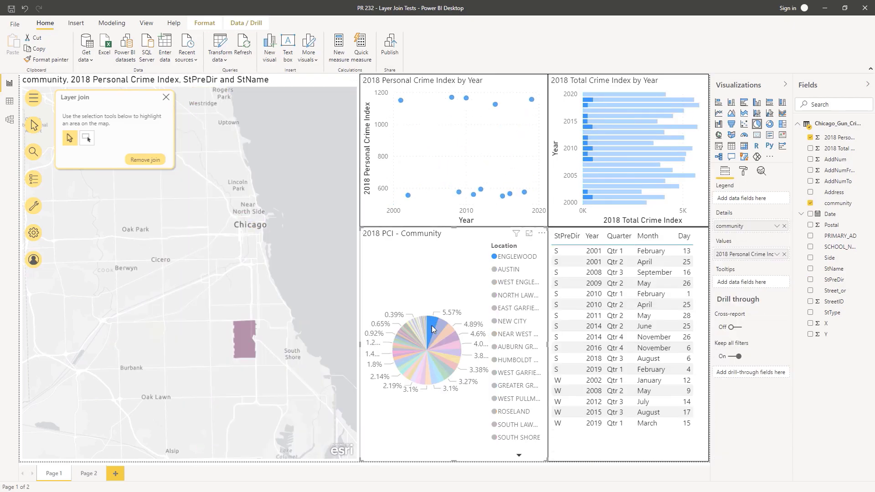
pyautogui.click(431, 289)
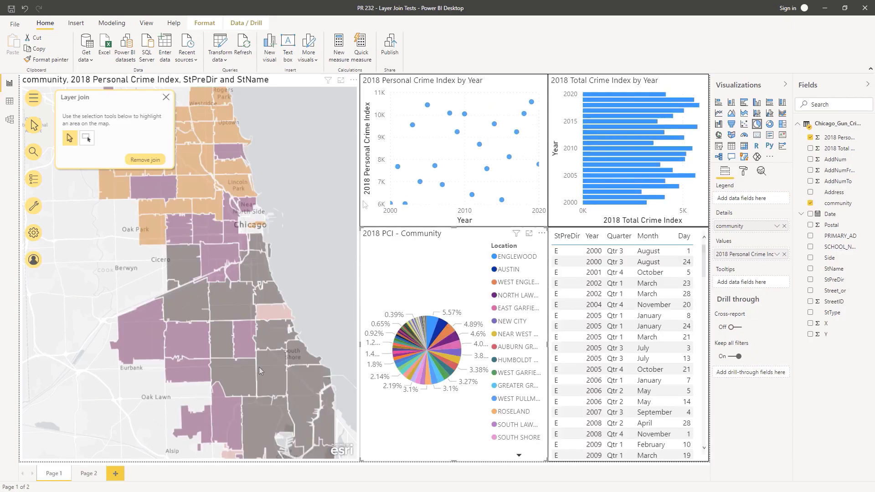
pyautogui.click(440, 332)
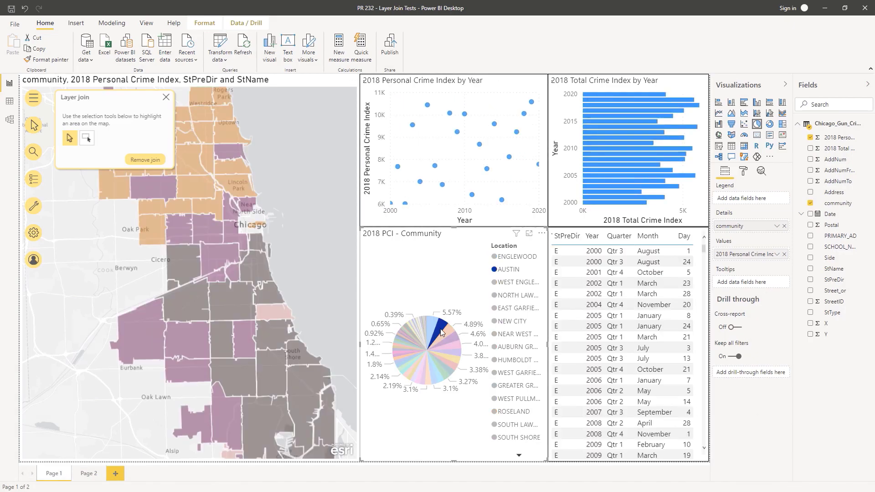
pyautogui.keyDown('ctrl'); pyautogui.click(453, 351); pyautogui.keyUp('ctrl')
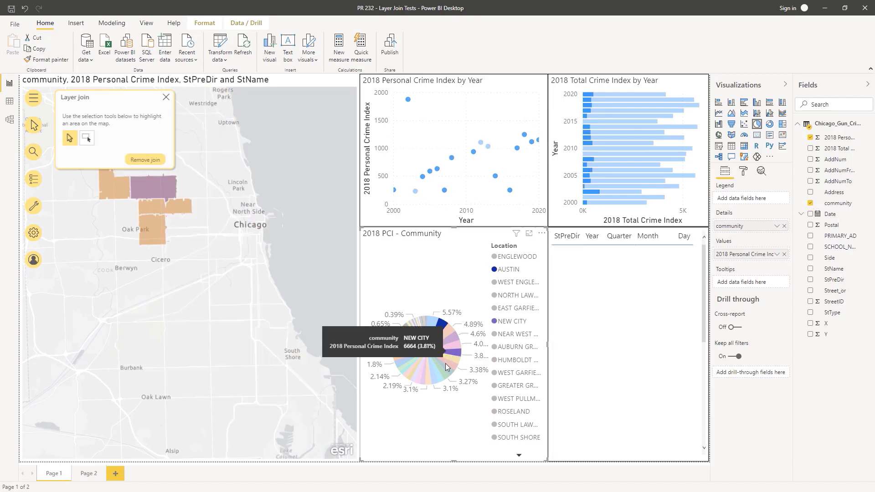
pyautogui.keyDown('ctrl'); pyautogui.click(437, 369); pyautogui.keyUp('ctrl')
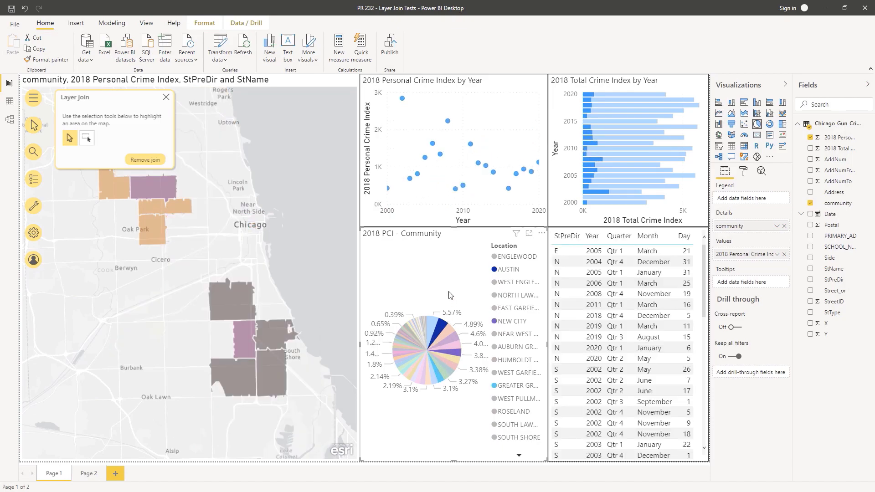
pyautogui.keyDown('ctrl'); pyautogui.click(412, 358); pyautogui.keyUp('ctrl')
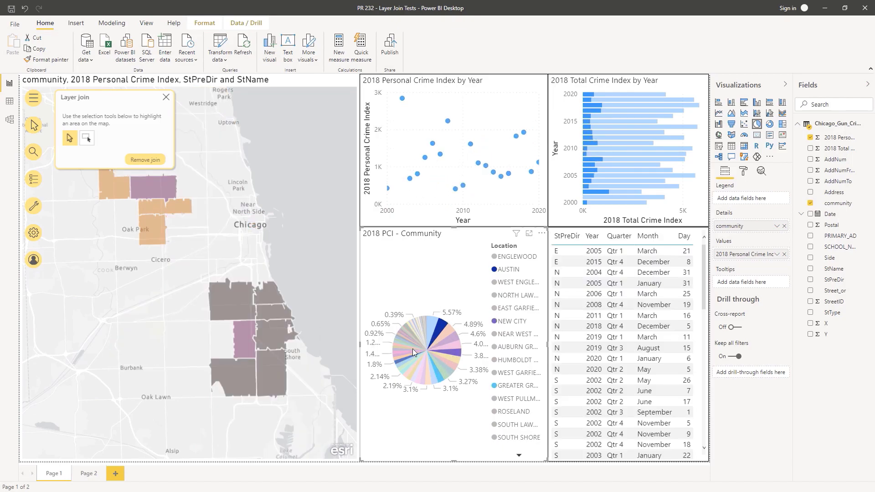
pyautogui.click(418, 272)
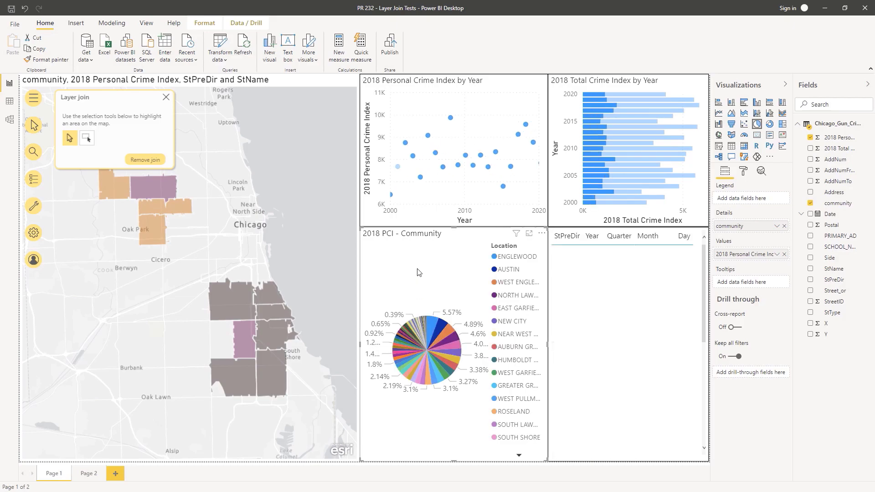
pyautogui.click(91, 142)
# Step: Rectangle-select map regions, then remove the existing layer join from the Chicago layer
pyautogui.moveTo(151, 264); pyautogui.dragTo(230, 345)
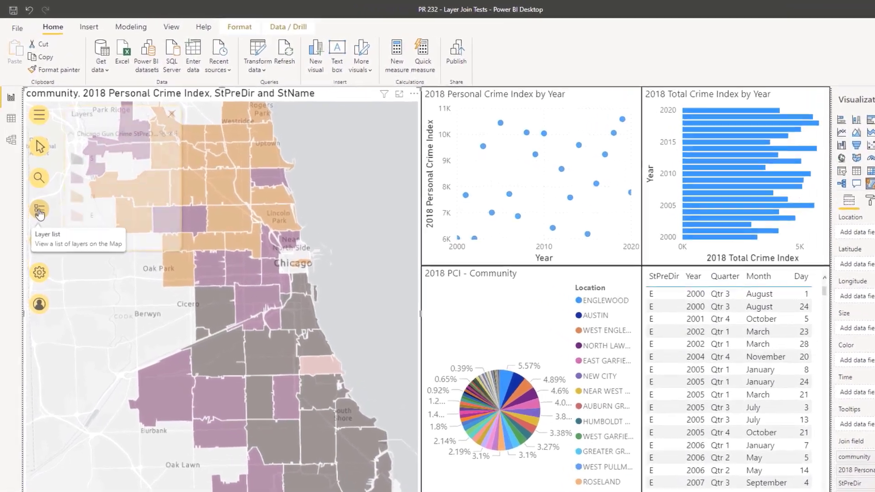
pyautogui.click(33, 181)
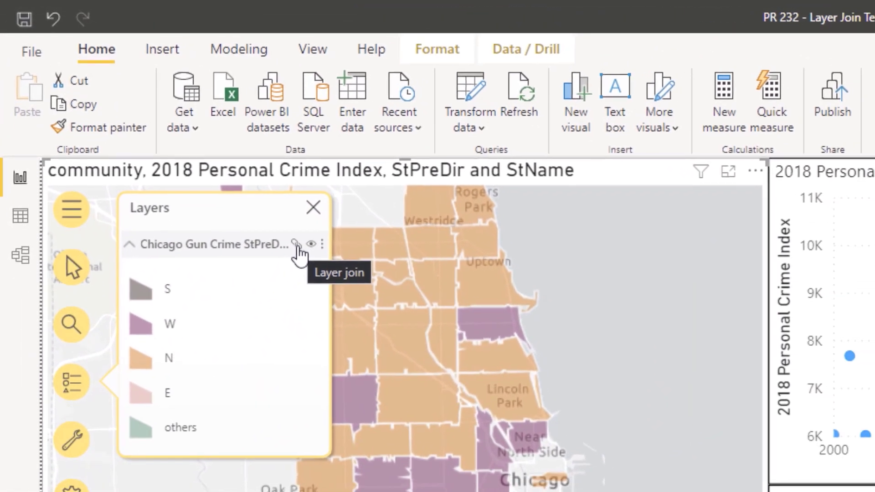
pyautogui.click(328, 272)
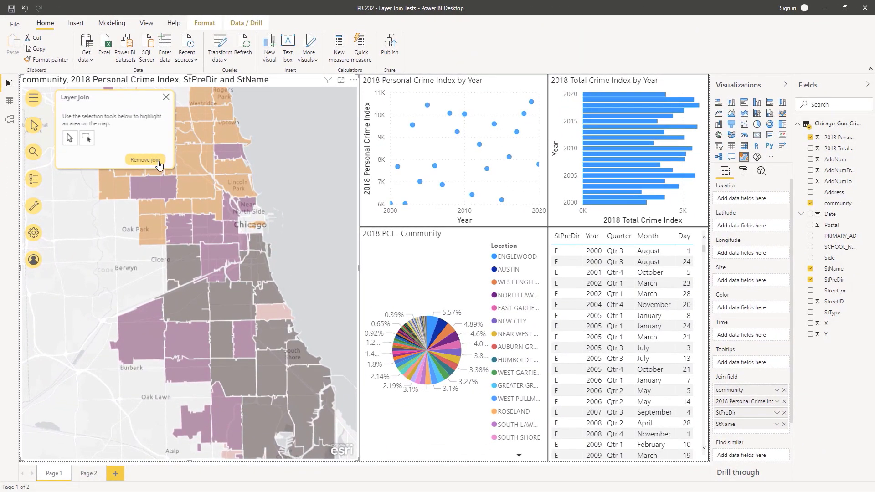
pyautogui.click(158, 165)
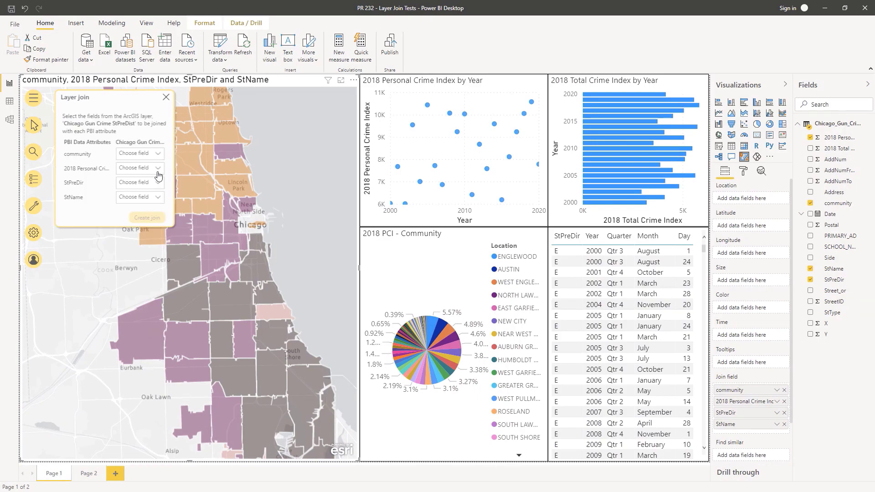
# Step: Match StName, 2018 Personal Crime Index and StPreDir to their layer fields and create the join
pyautogui.click(136, 201)
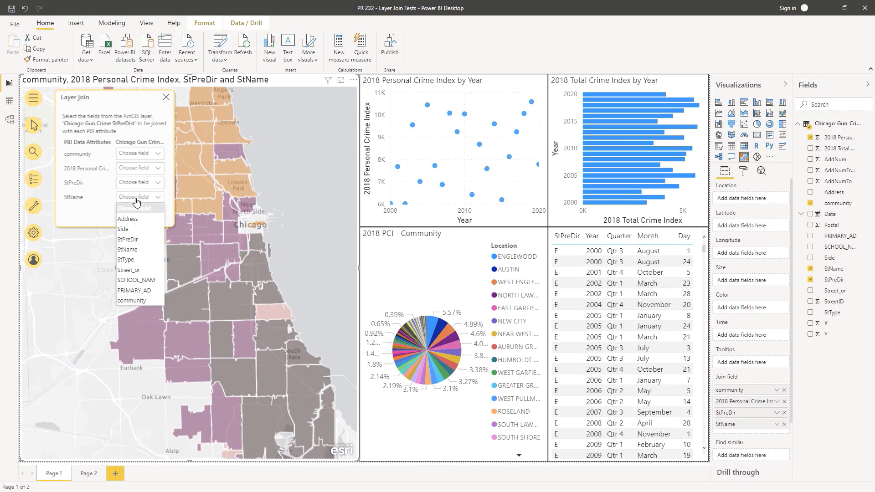
pyautogui.click(149, 251)
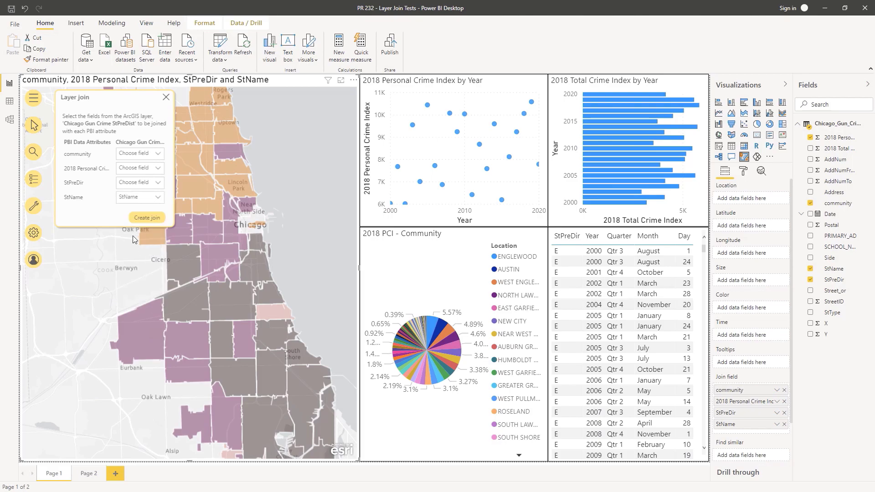
pyautogui.click(145, 168)
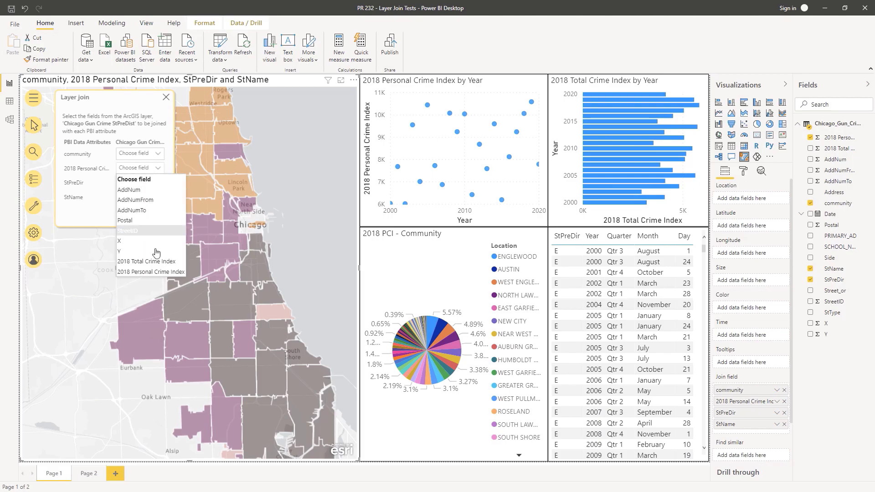
pyautogui.click(152, 273)
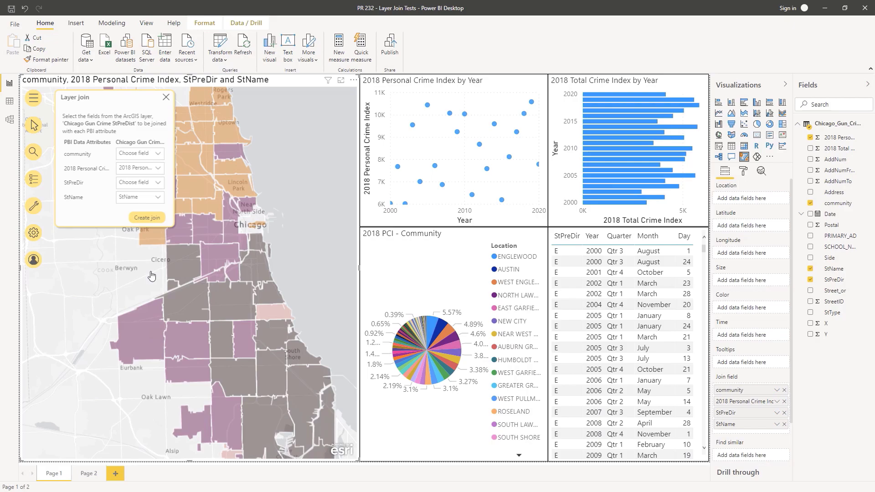
pyautogui.click(135, 183)
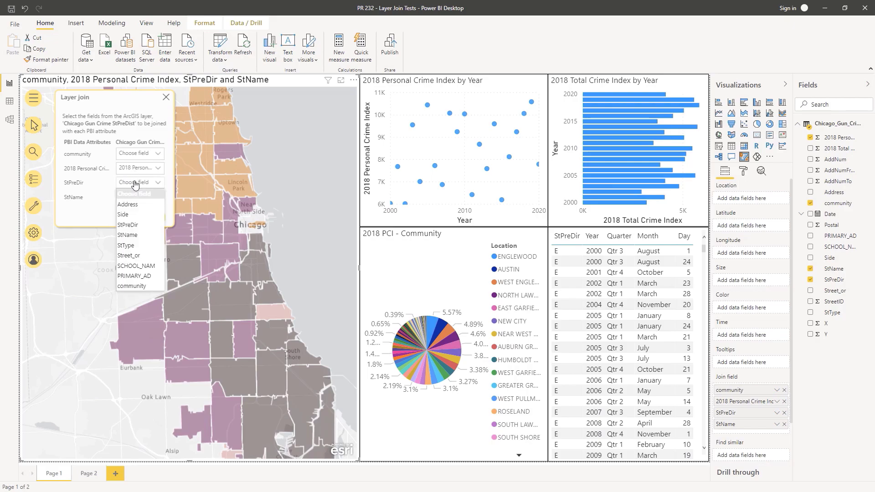
pyautogui.click(150, 225)
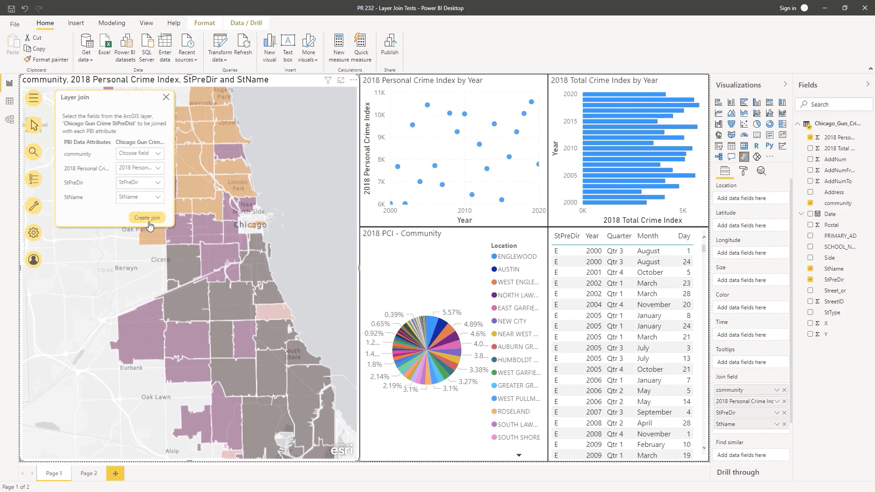
pyautogui.click(139, 218)
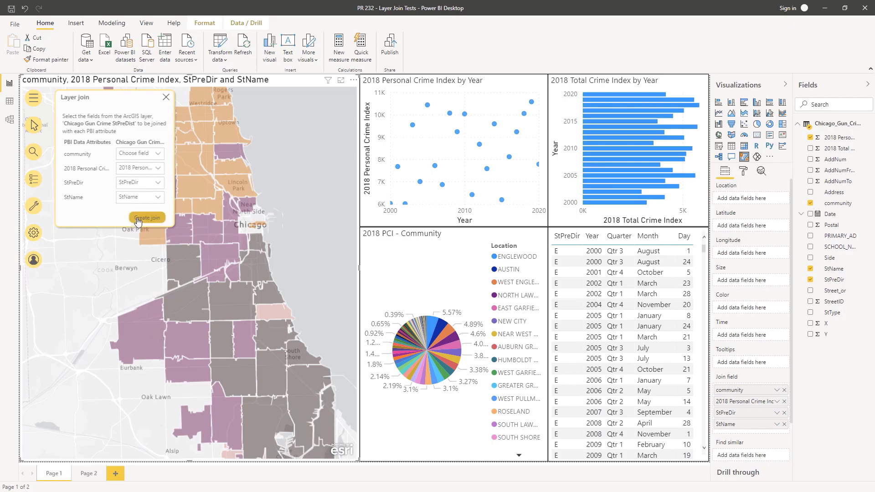